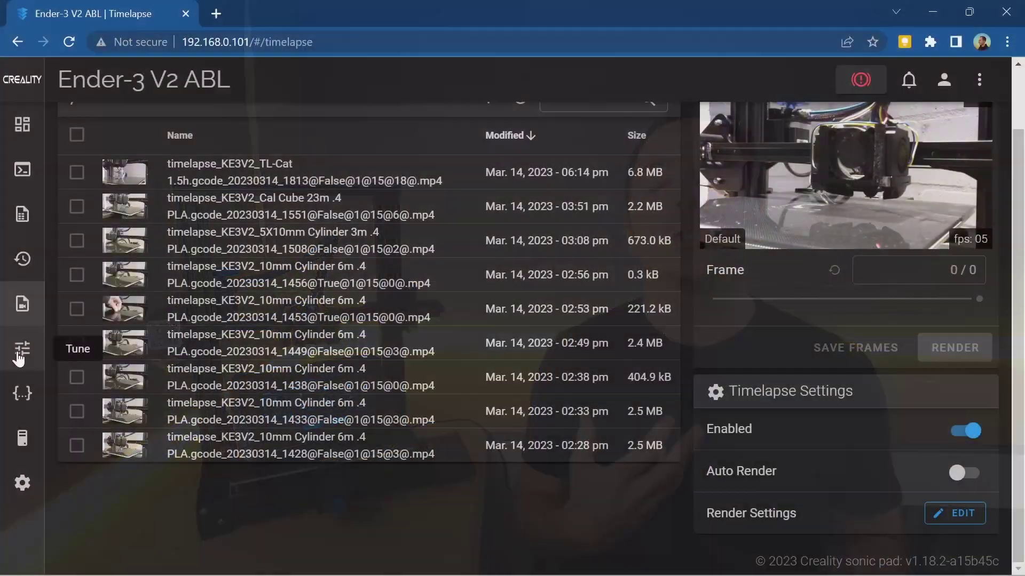
- Switch from the timelapse file list to the Bed Mesh tuning page via the sidebar Tune icon
{"action": "left_click", "coordinate": [18, 353]}
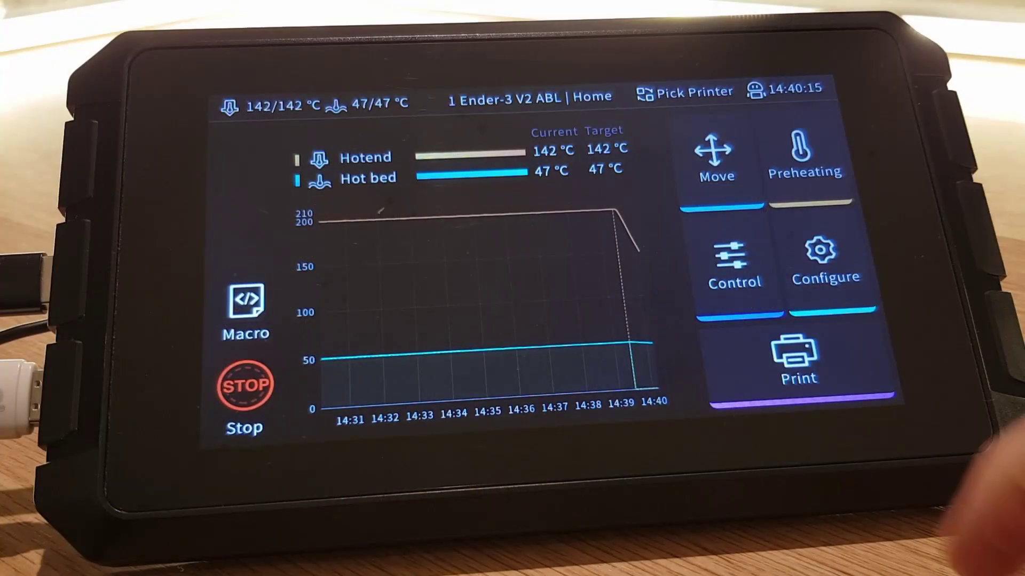
- On the pad touchscreen, go to Configure > Network settings > Wireless network to read IP 192.168.0.101
{"action": "left_click", "coordinate": [825, 261]}
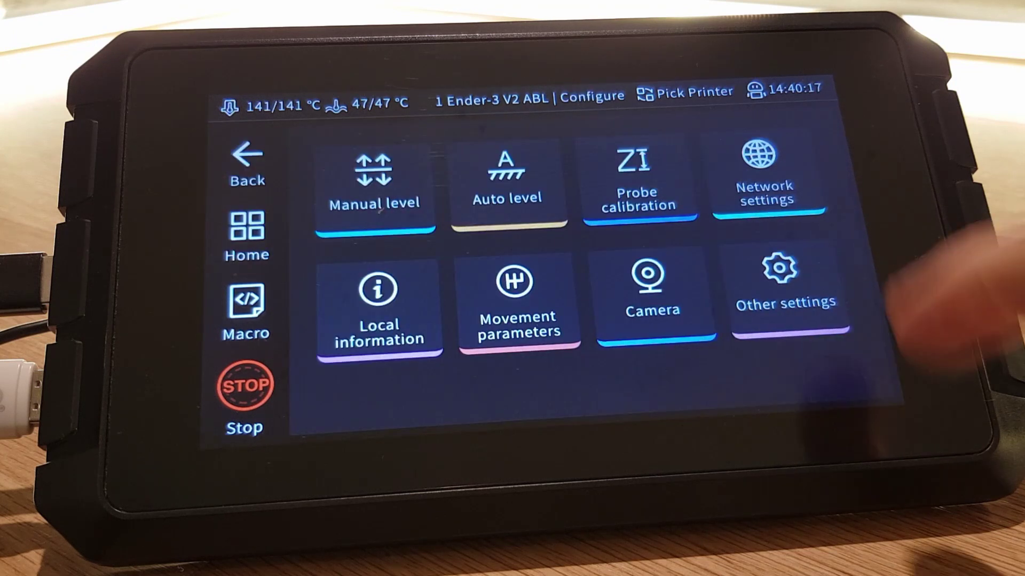
{"action": "left_click", "coordinate": [757, 160]}
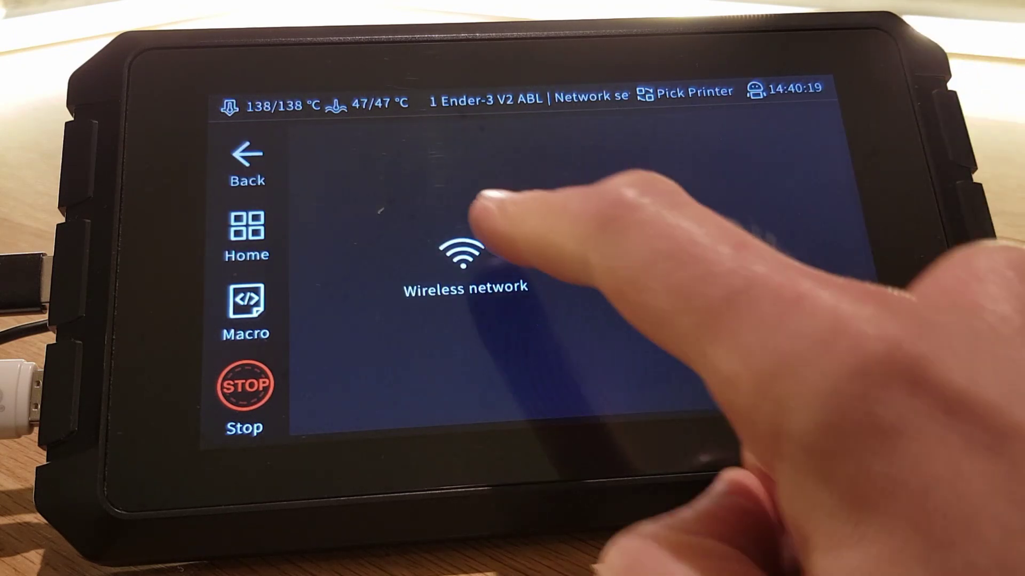
{"action": "left_click", "coordinate": [463, 256]}
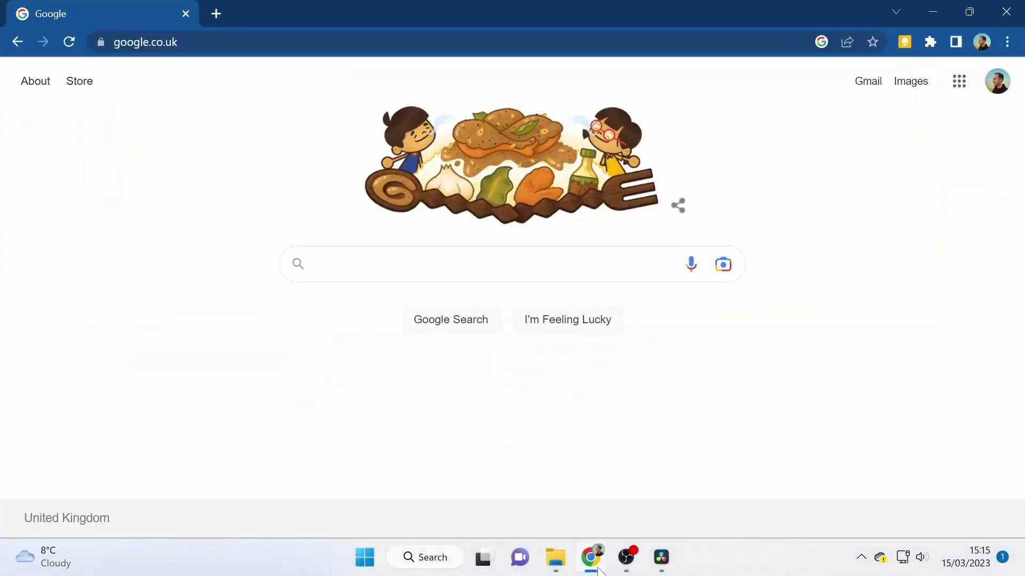
- Load the Creality Sonic Pad dashboard in Chrome from address 192.168.0.101
{"action": "key", "text": "ctrl+l"}
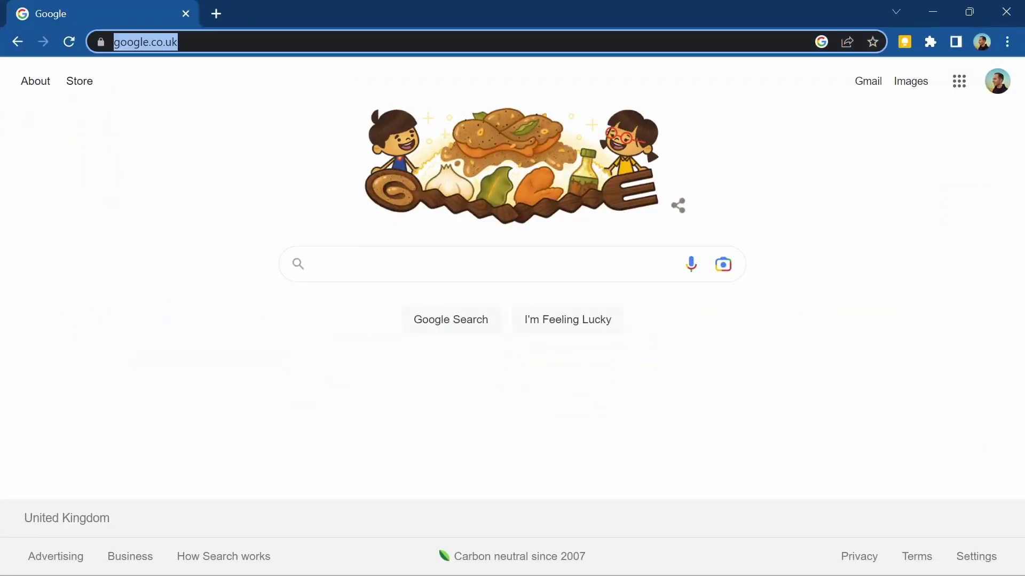
{"action": "type", "text": "192.168"}
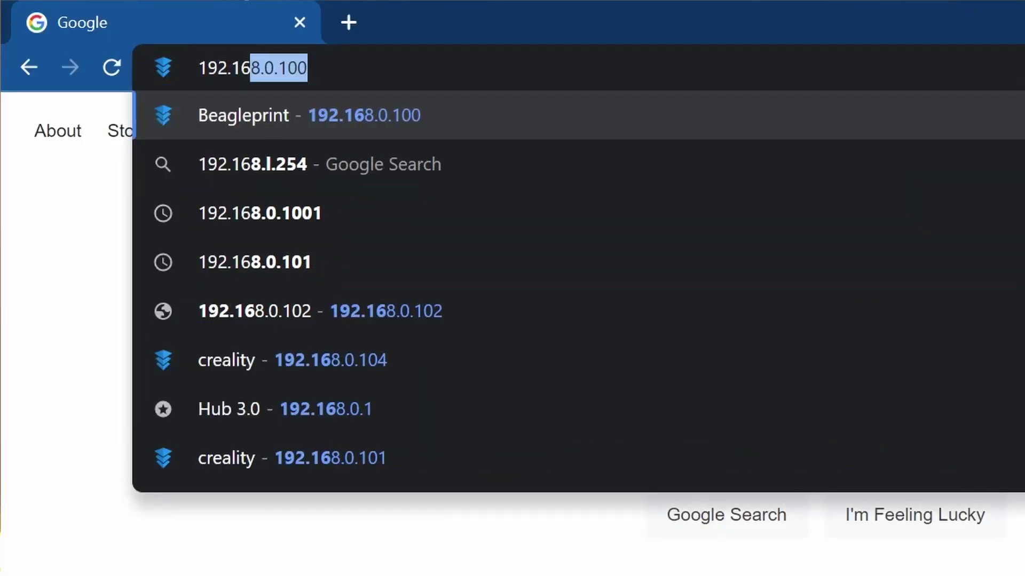
{"action": "type", "text": ".0.101"}
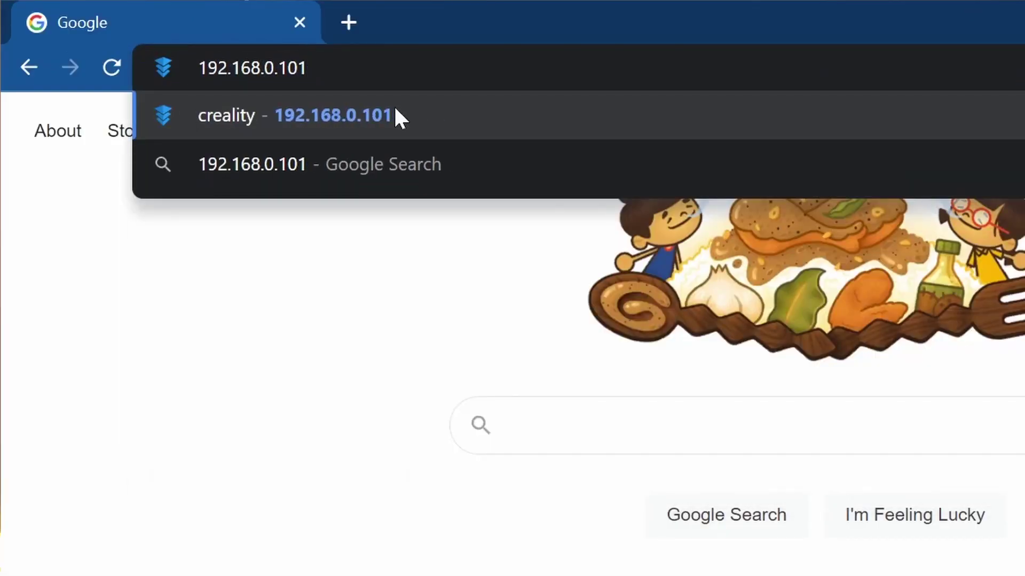
{"action": "left_click", "coordinate": [396, 109]}
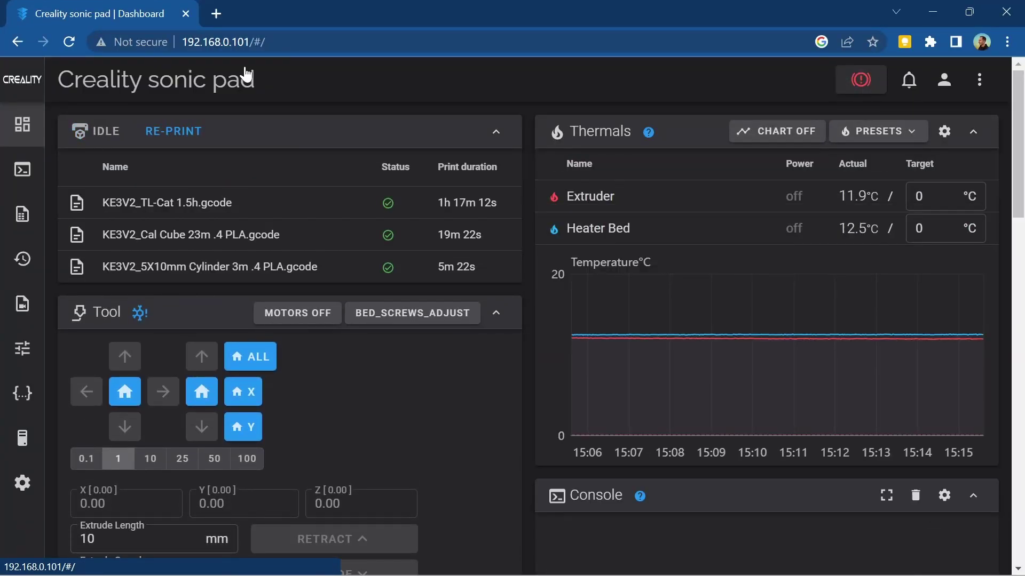
- Home all the printer's axes, sending G28 to the console
{"action": "left_click", "coordinate": [247, 361]}
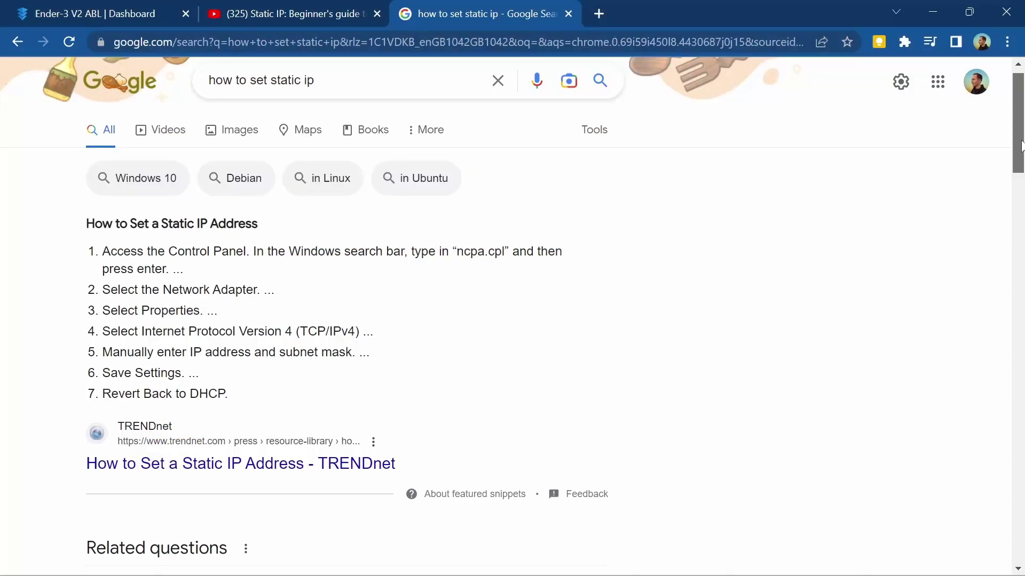
- Scroll down through the 'how to set static ip' search results
{"action": "scroll", "coordinate": [1022, 192], "scroll_direction": "down", "scroll_amount": 5}
{"action": "scroll", "coordinate": [1022, 192], "scroll_direction": "down", "scroll_amount": 2}
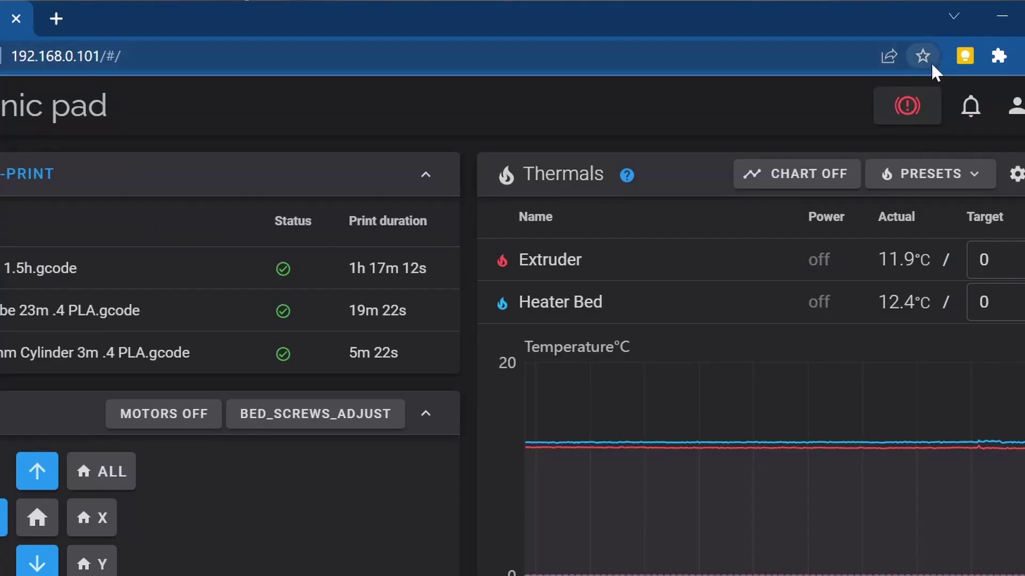
- Bookmark the Sonic Pad dashboard and reopen it from the desktop Sonic Pad shortcut
{"action": "left_click", "coordinate": [921, 57]}
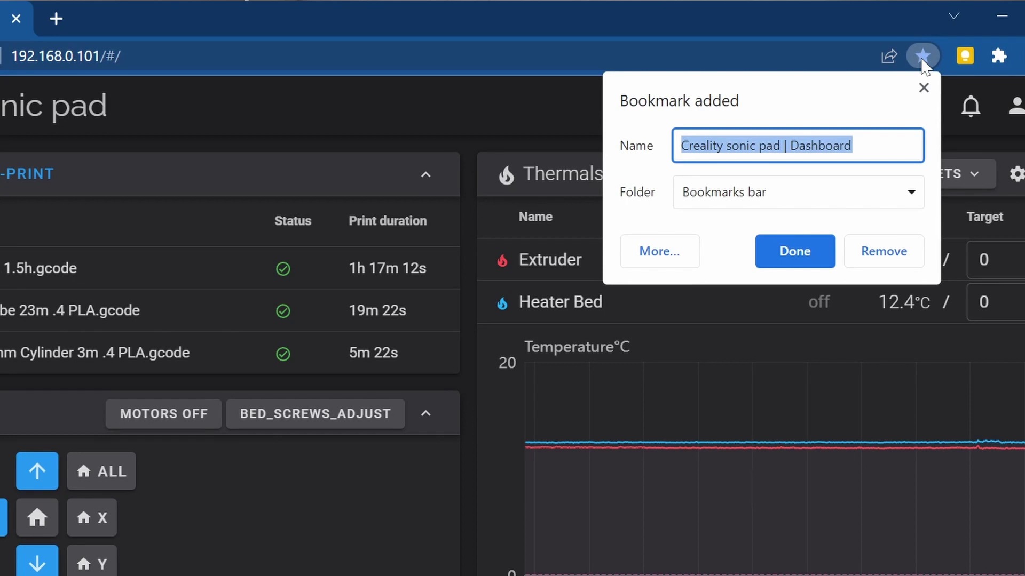
{"action": "left_click", "coordinate": [801, 251]}
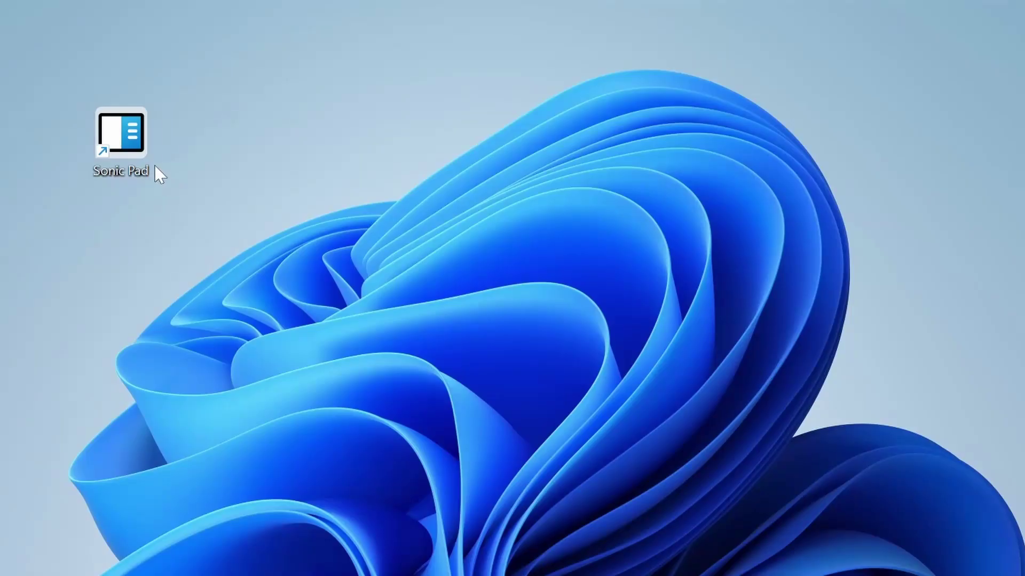
{"action": "double_click", "coordinate": [120, 134]}
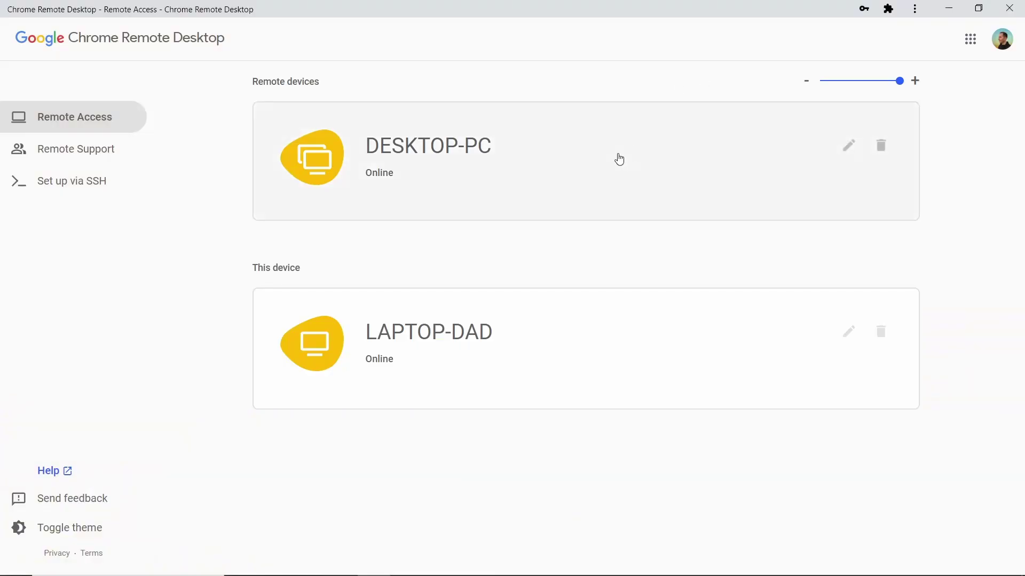
- Connect to DESKTOP-PC in Chrome Remote Desktop, entering the access PIN
{"action": "left_click", "coordinate": [619, 159]}
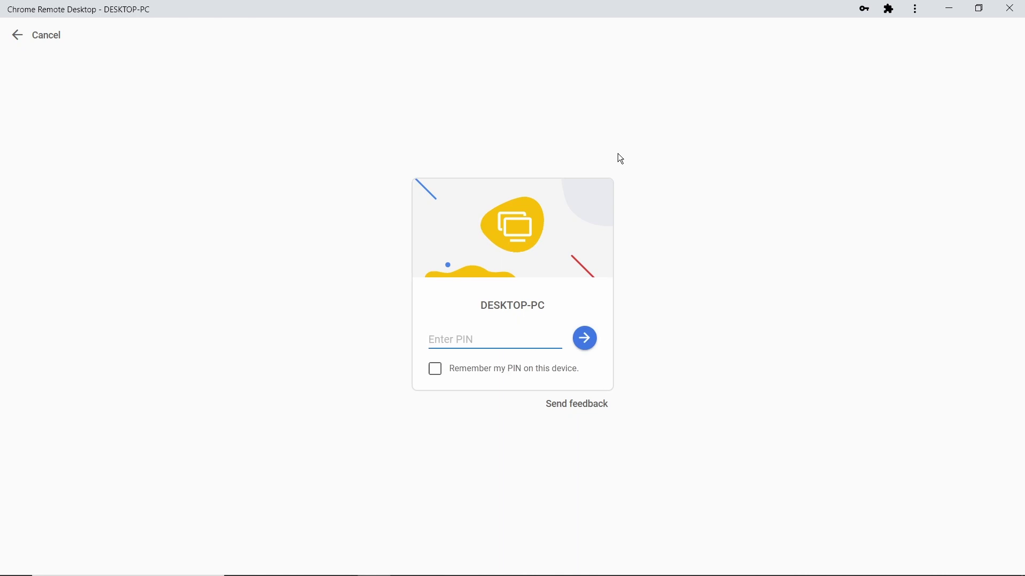
{"action": "type", "text": "••••••"}
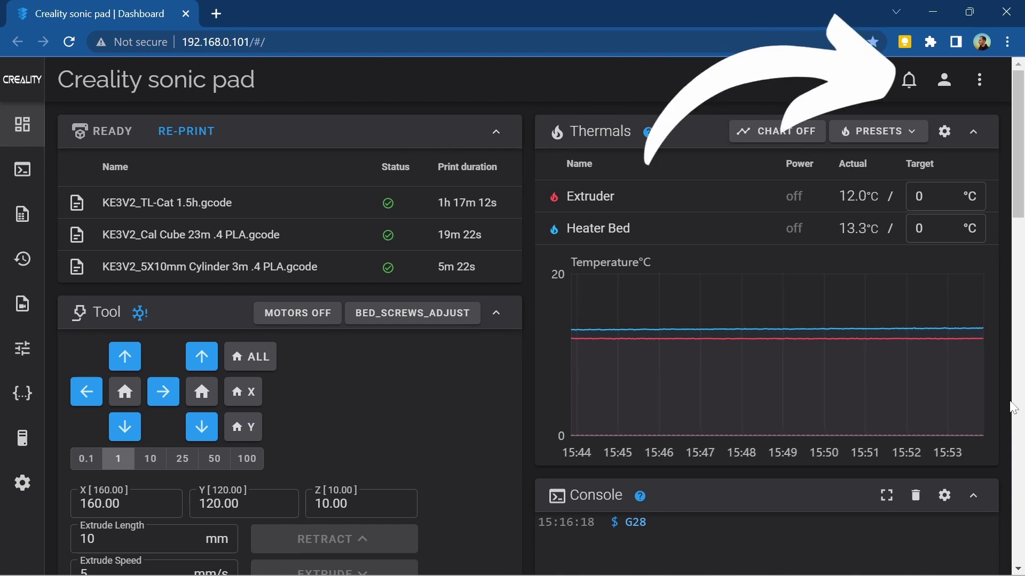
- Try Adjust dashboard layout from the three-dot menu, then reopen the host and printer options
{"action": "left_click", "coordinate": [977, 81]}
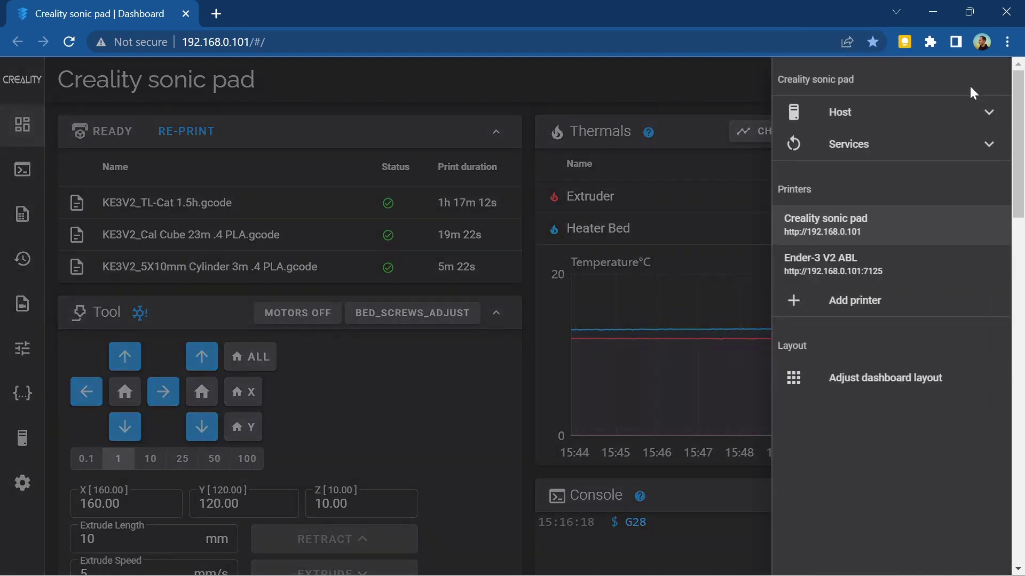
{"action": "left_click", "coordinate": [885, 396]}
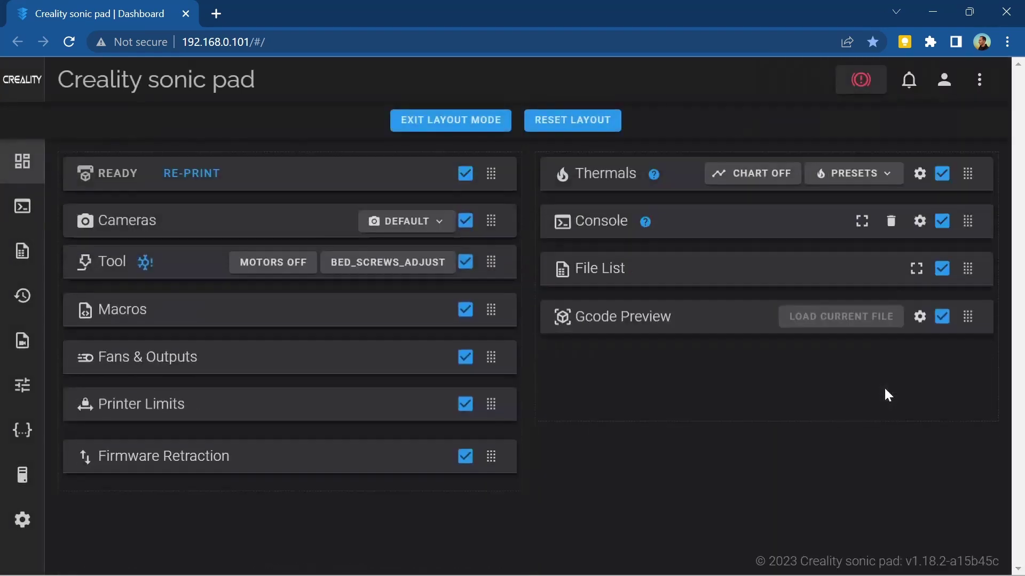
{"action": "left_click", "coordinate": [979, 80]}
- Switch the dashboard to the Ender-3 V2 ABL printer and look over its panels
{"action": "left_click", "coordinate": [839, 270]}
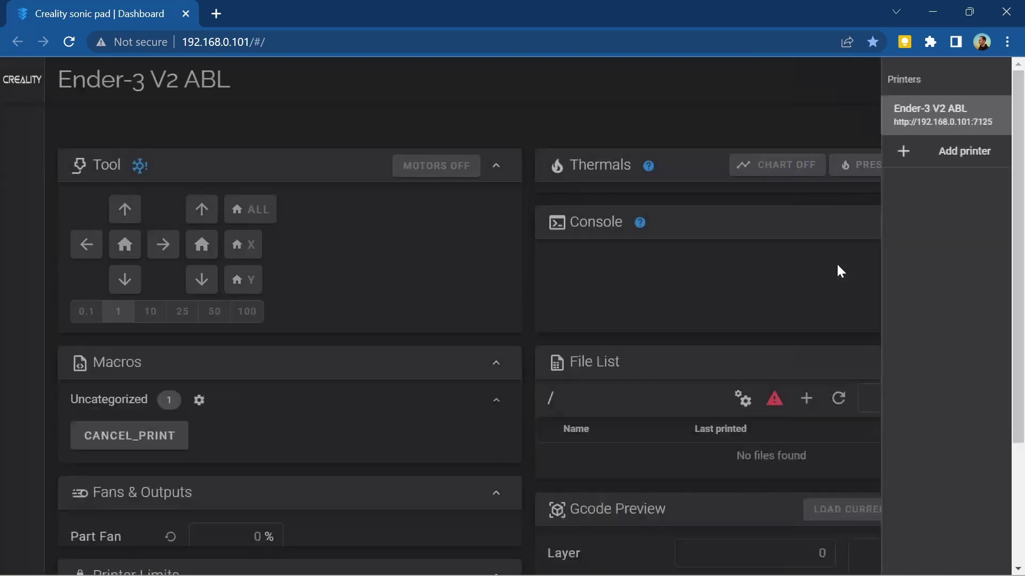
{"action": "scroll", "coordinate": [533, 208], "scroll_direction": "down", "scroll_amount": 10}
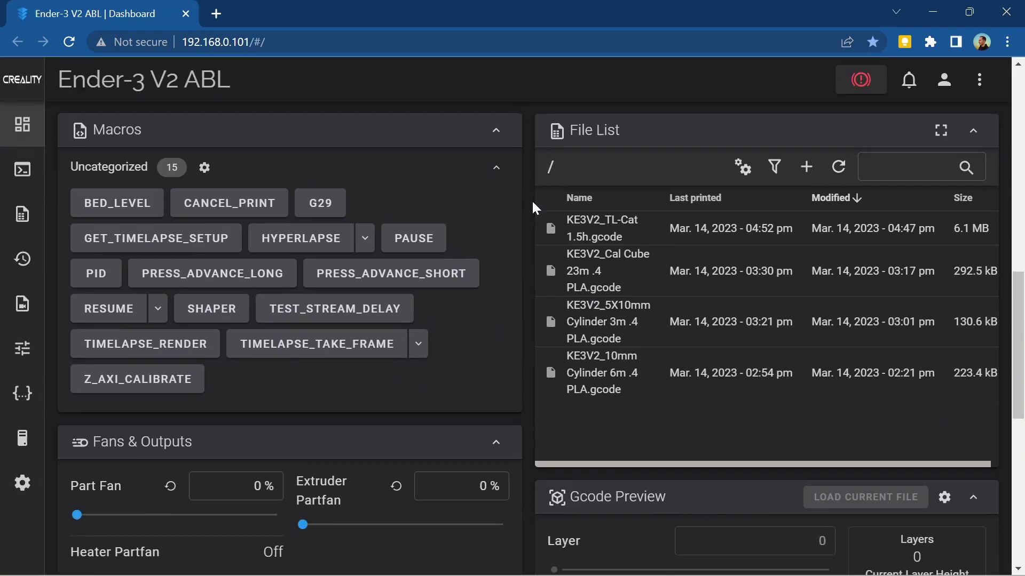
{"action": "scroll", "coordinate": [532, 202], "scroll_direction": "down", "scroll_amount": 5}
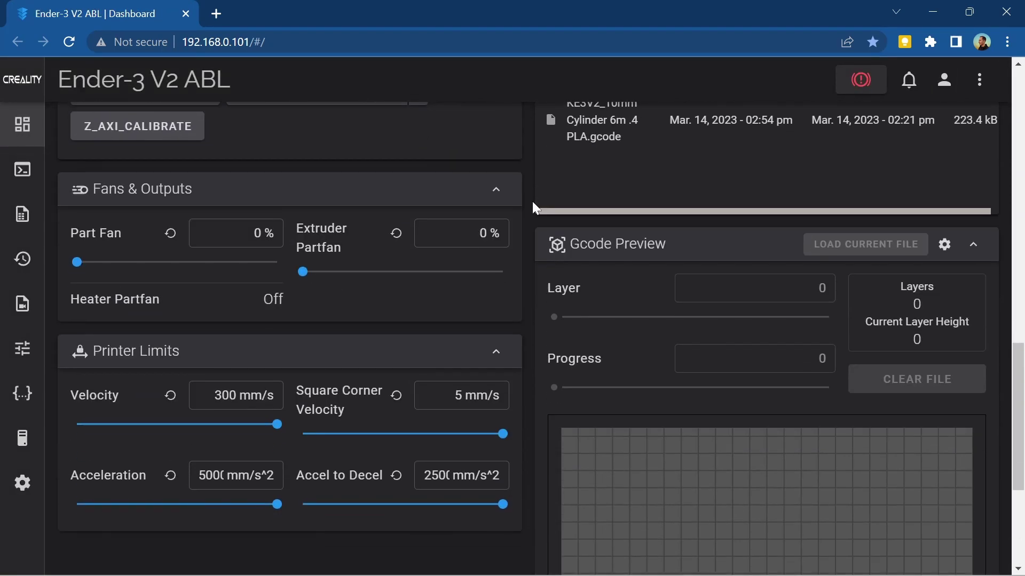
{"action": "scroll", "coordinate": [532, 201], "scroll_direction": "up", "scroll_amount": 15}
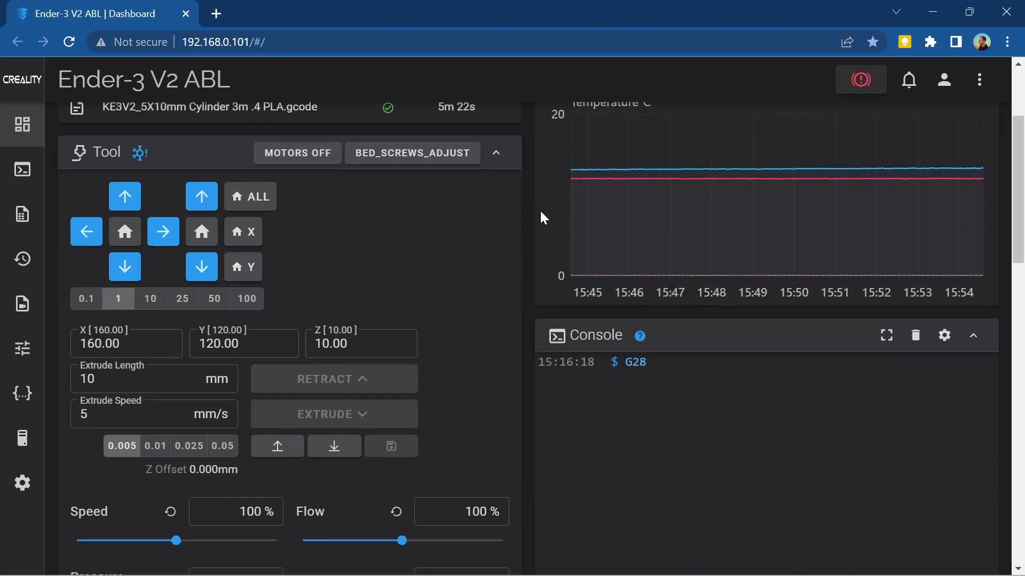
- Scroll down to Gcode Preview and drag the Layer slider to the top layer, 298
{"action": "scroll", "coordinate": [541, 216], "scroll_direction": "down", "scroll_amount": 10}
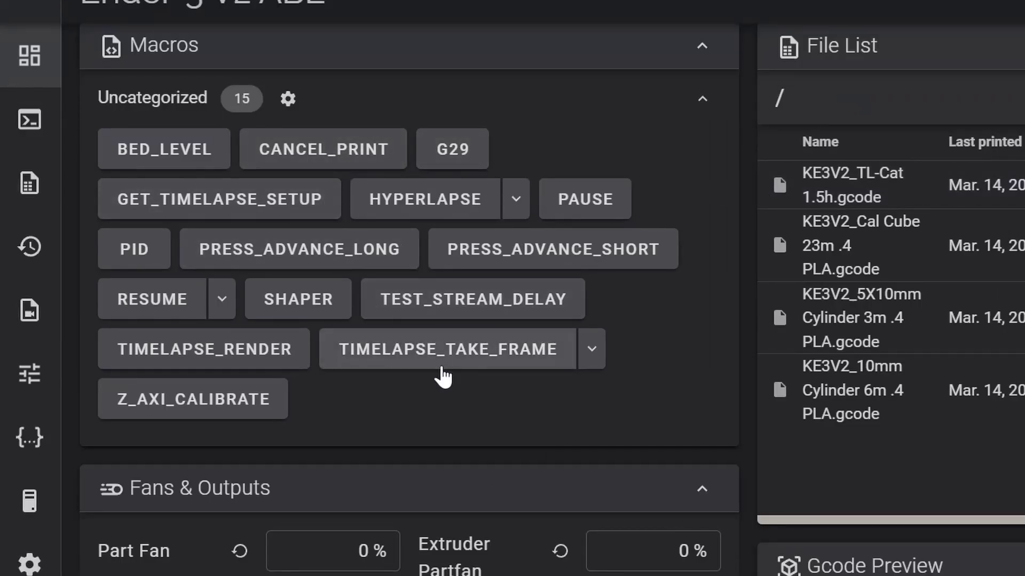
{"action": "scroll", "coordinate": [681, 296], "scroll_direction": "down", "scroll_amount": 5}
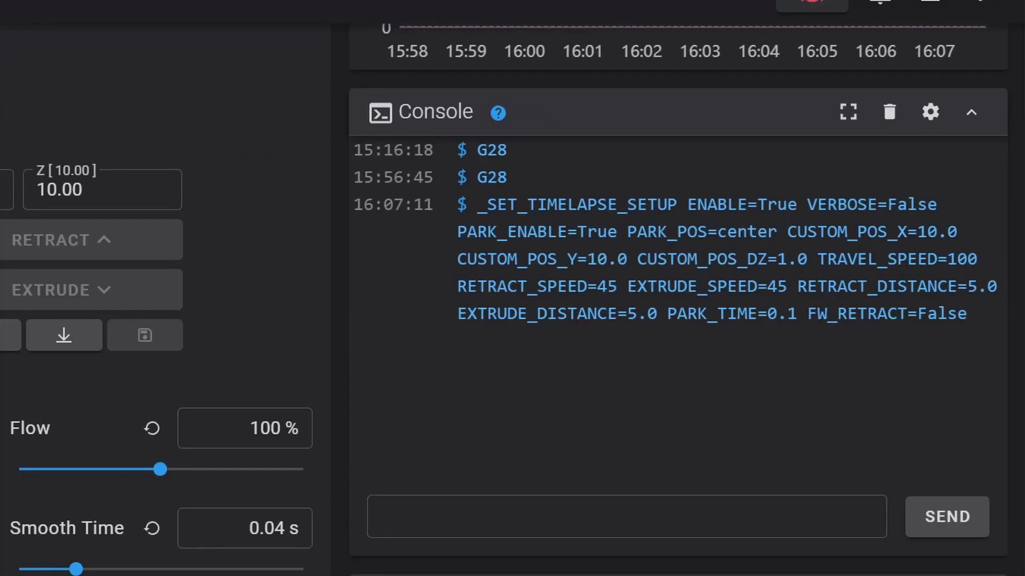
{"action": "scroll", "coordinate": [678, 299], "scroll_direction": "down", "scroll_amount": 5}
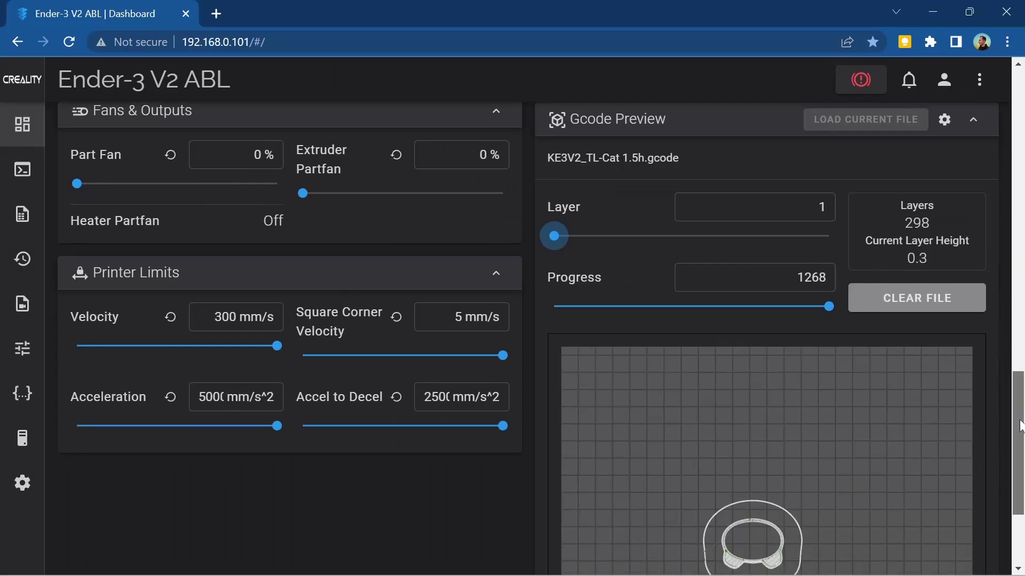
{"action": "scroll", "coordinate": [769, 373], "scroll_direction": "down", "scroll_amount": 3}
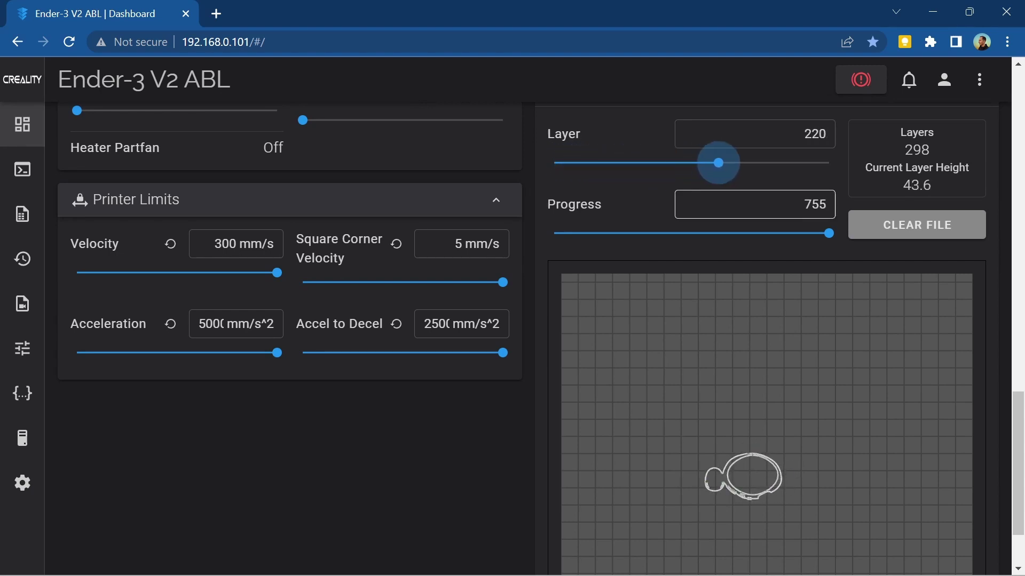
{"action": "left_click_drag", "start_coordinate": [719, 163], "coordinate": [785, 163]}
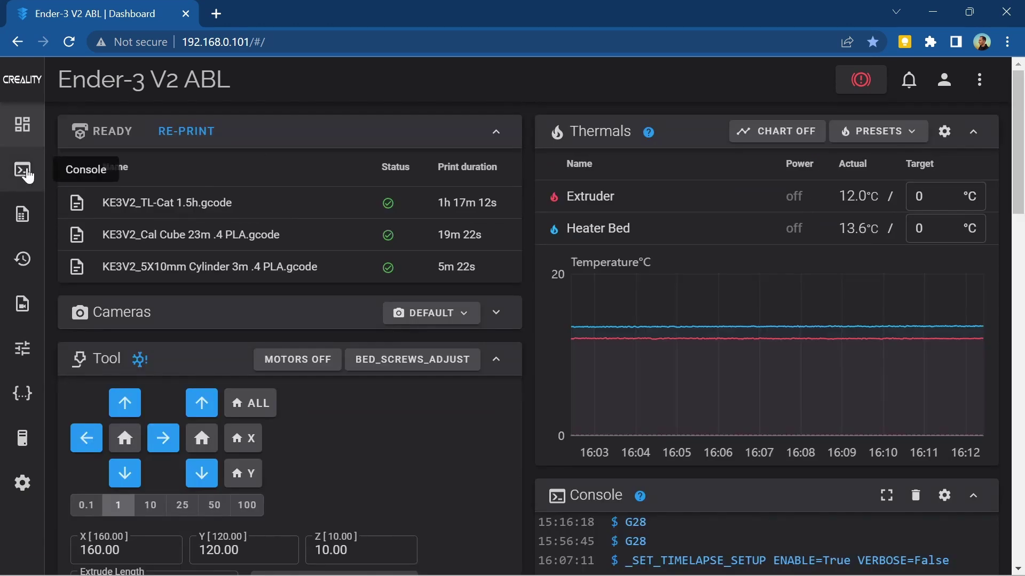
- Tour the Console, File List and History pages, scrolling History's job list and stats
{"action": "left_click", "coordinate": [27, 176]}
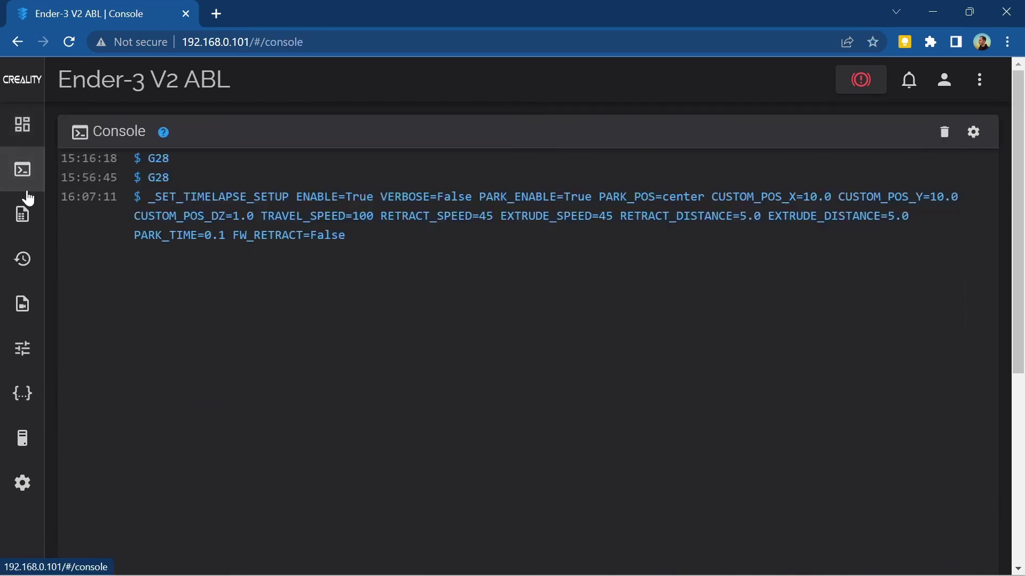
{"action": "left_click", "coordinate": [30, 215]}
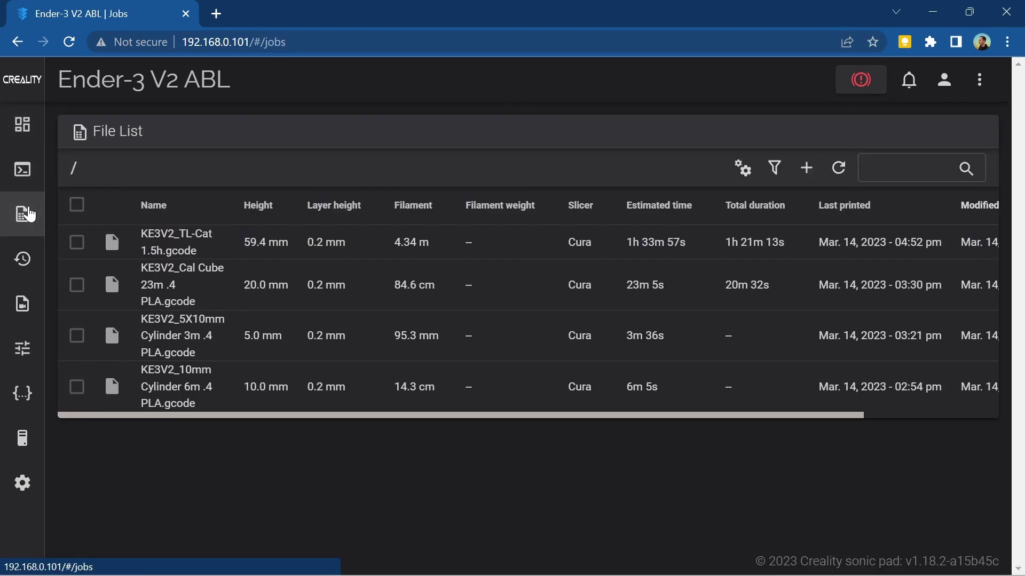
{"action": "left_click", "coordinate": [28, 262]}
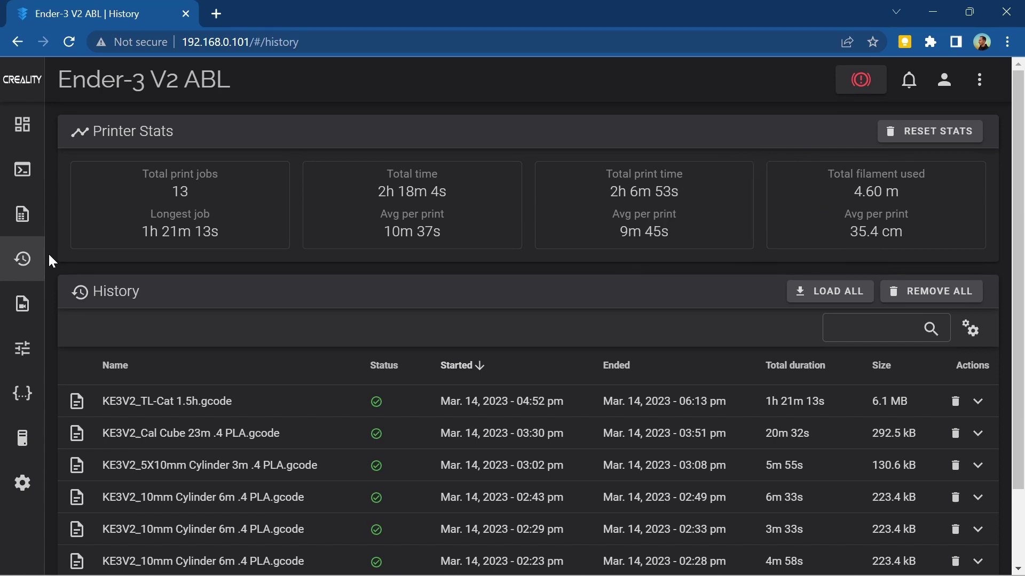
{"action": "scroll", "coordinate": [49, 256], "scroll_direction": "down", "scroll_amount": 2}
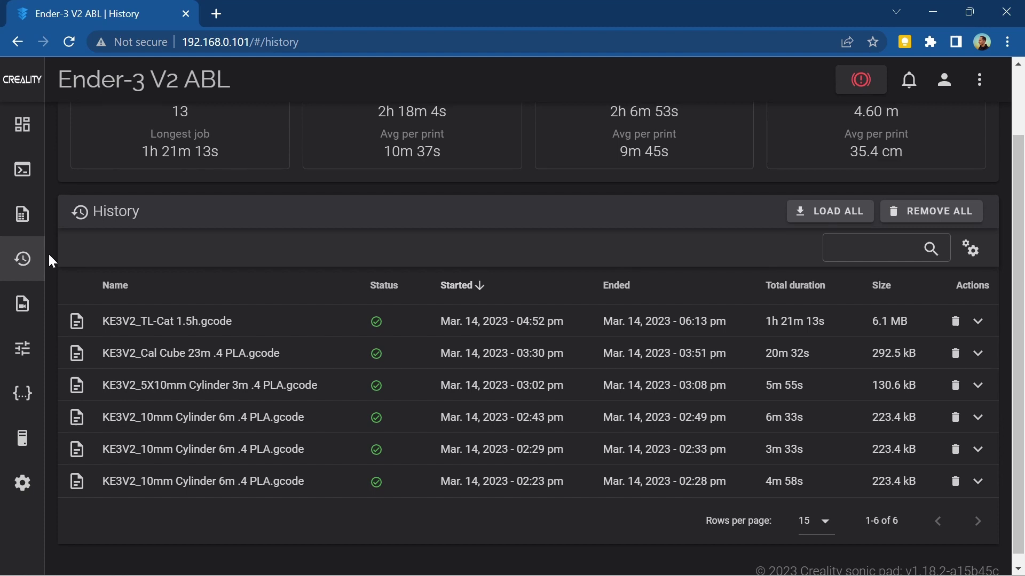
- Browse the Timelapse recordings and Tune bed mesh, then show the Configuration files and logs
{"action": "left_click", "coordinate": [32, 301]}
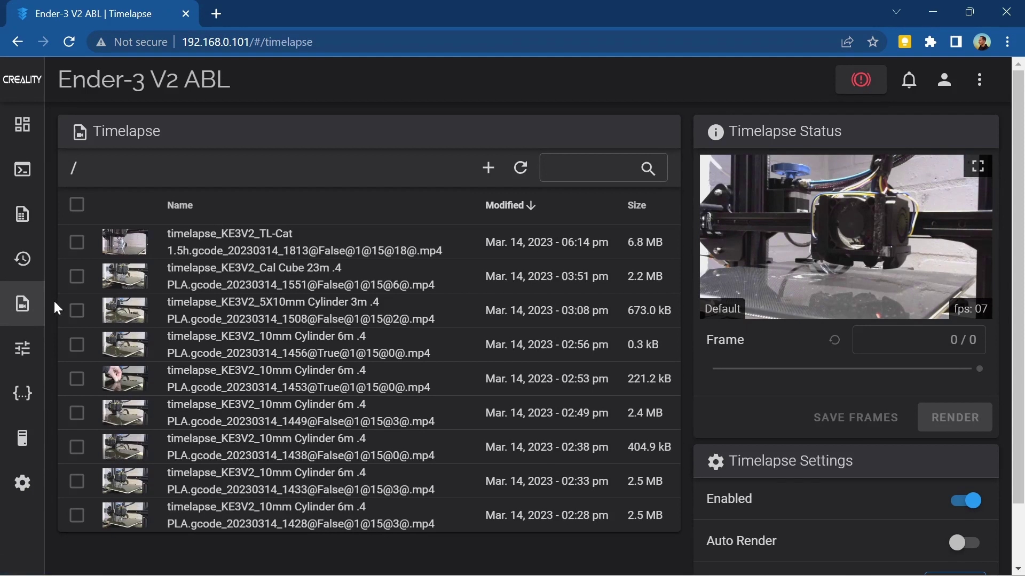
{"action": "scroll", "coordinate": [50, 299], "scroll_direction": "down", "scroll_amount": 2}
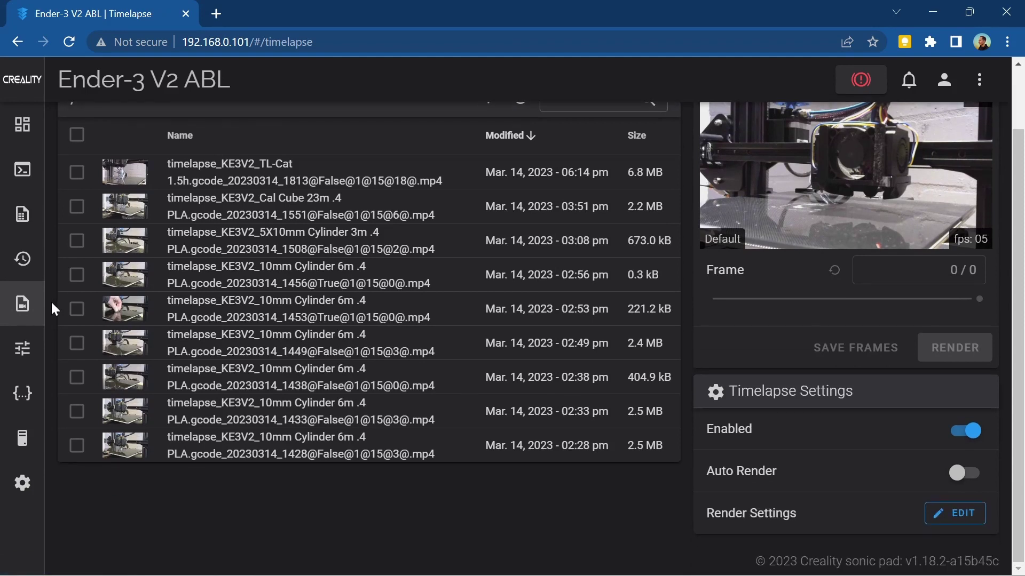
{"action": "left_click", "coordinate": [20, 351]}
{"action": "scroll", "coordinate": [49, 341], "scroll_direction": "down", "scroll_amount": 2}
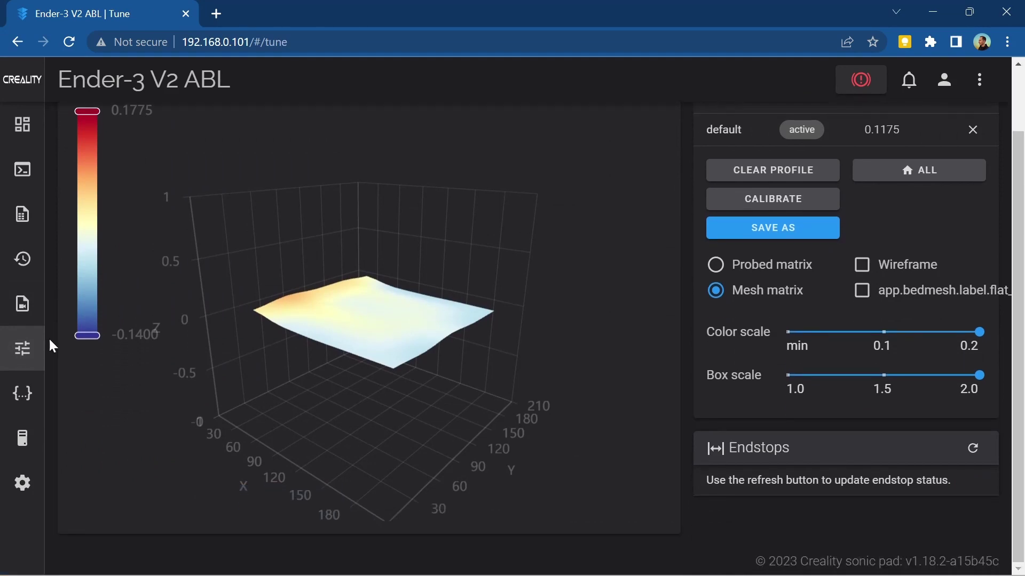
{"action": "scroll", "coordinate": [50, 340], "scroll_direction": "up", "scroll_amount": 2}
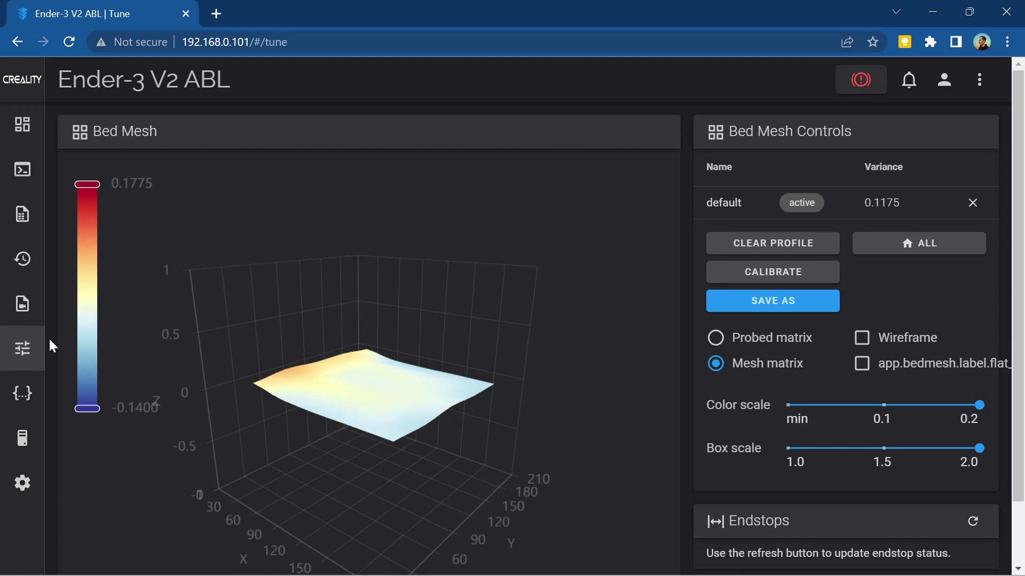
{"action": "left_click", "coordinate": [23, 396]}
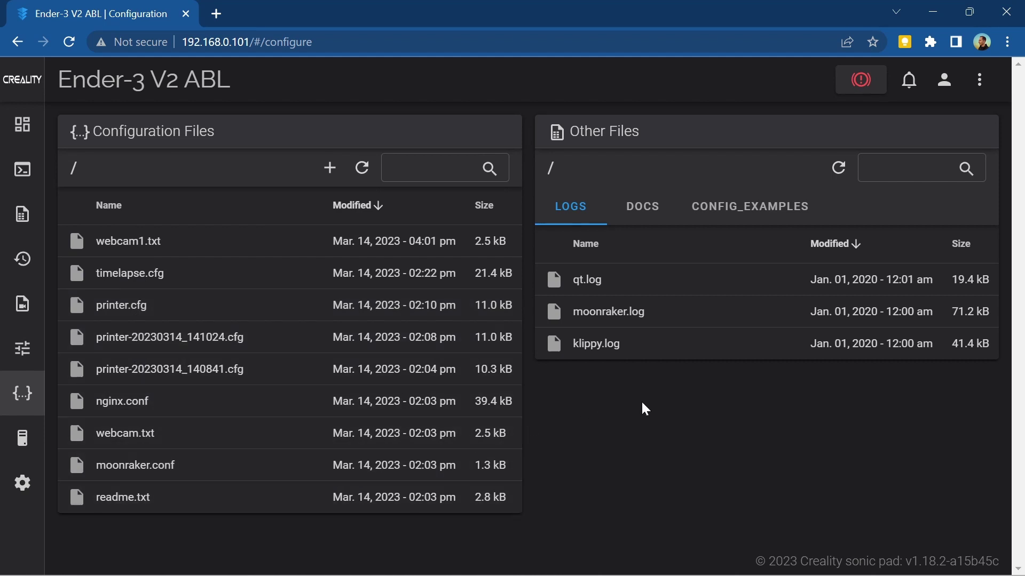
- View the CONFIG_EXAMPLES files, System information, then Settings' Macros, Cameras and Tool options
{"action": "left_click", "coordinate": [720, 211]}
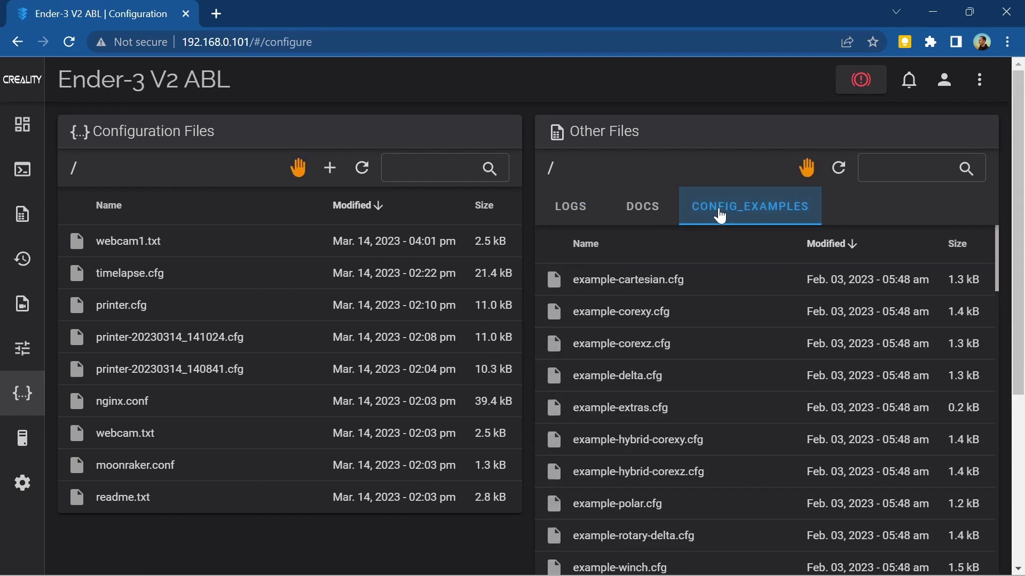
{"action": "left_click", "coordinate": [22, 451]}
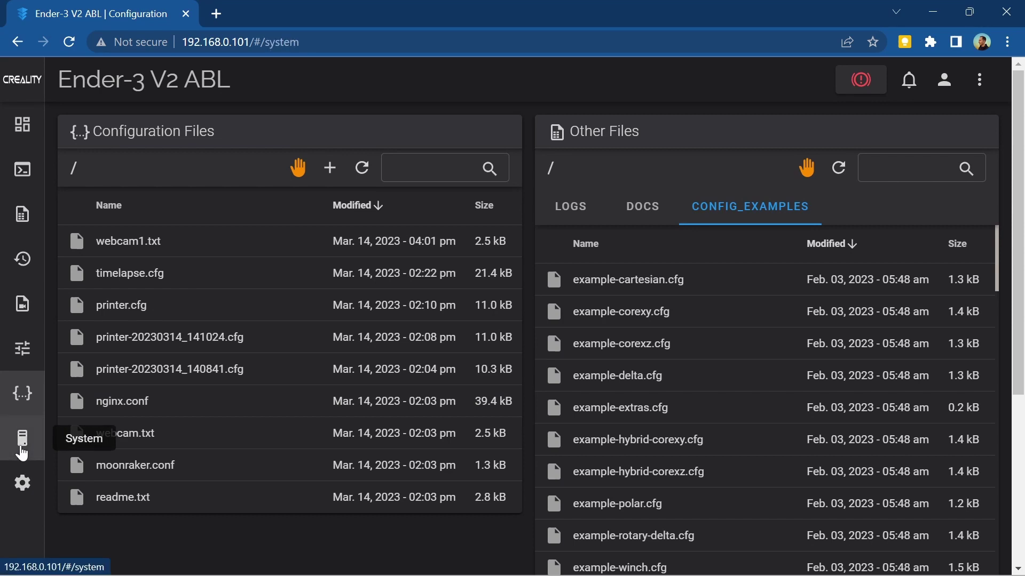
{"action": "scroll", "coordinate": [50, 434], "scroll_direction": "down", "scroll_amount": 3}
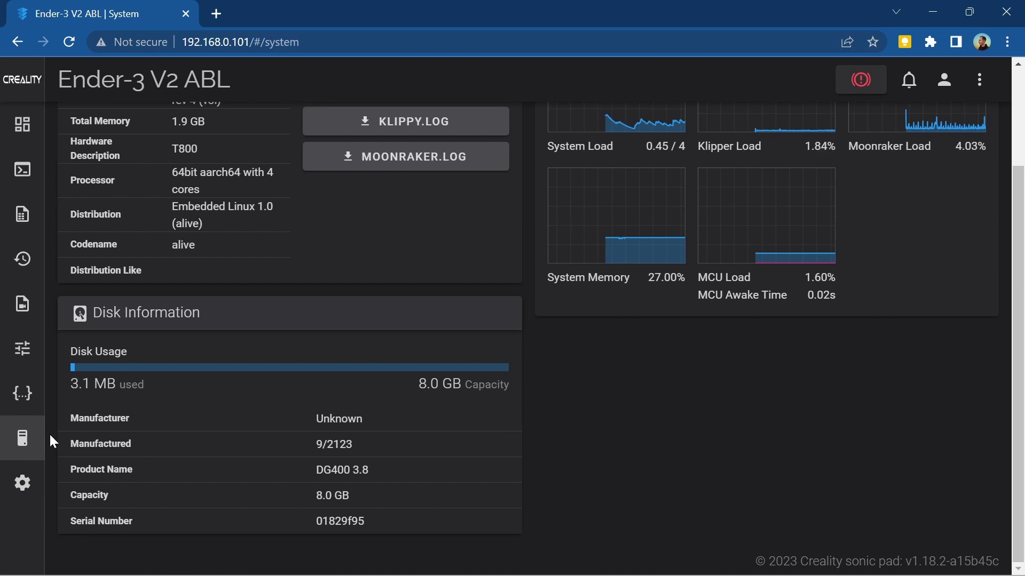
{"action": "scroll", "coordinate": [49, 441], "scroll_direction": "up", "scroll_amount": 3}
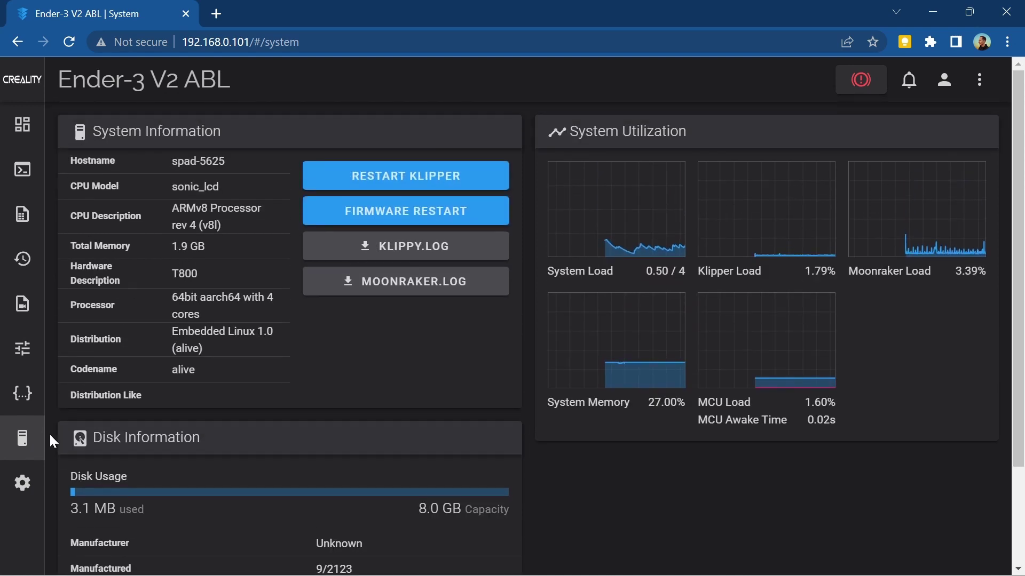
{"action": "left_click", "coordinate": [23, 485]}
{"action": "left_click_drag", "start_coordinate": [1019, 125], "coordinate": [1022, 387]}
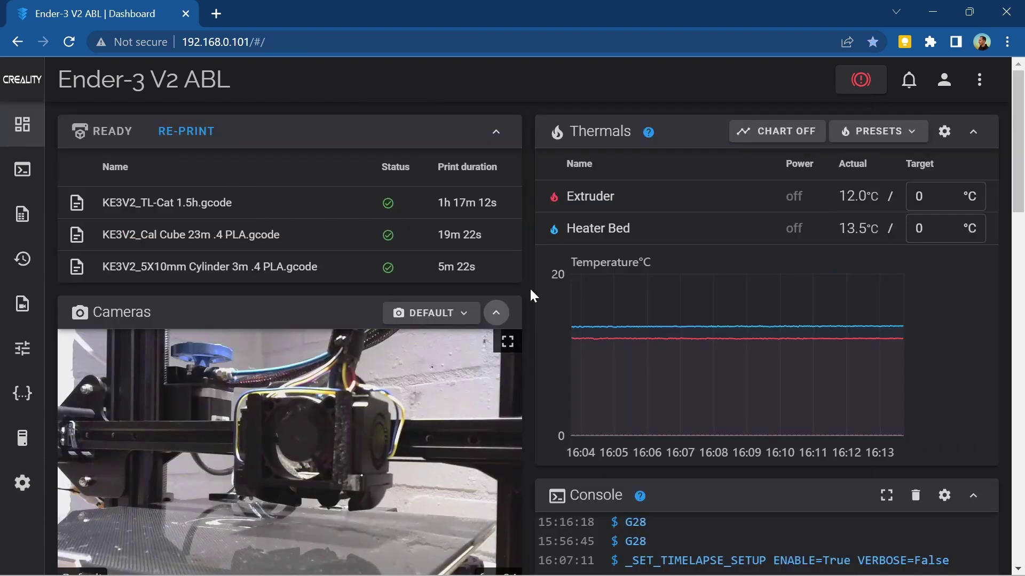
- Scroll the Dashboard down to the live printhead camera view beside the temperature chart
{"action": "scroll", "coordinate": [532, 285], "scroll_direction": "down", "scroll_amount": 3}
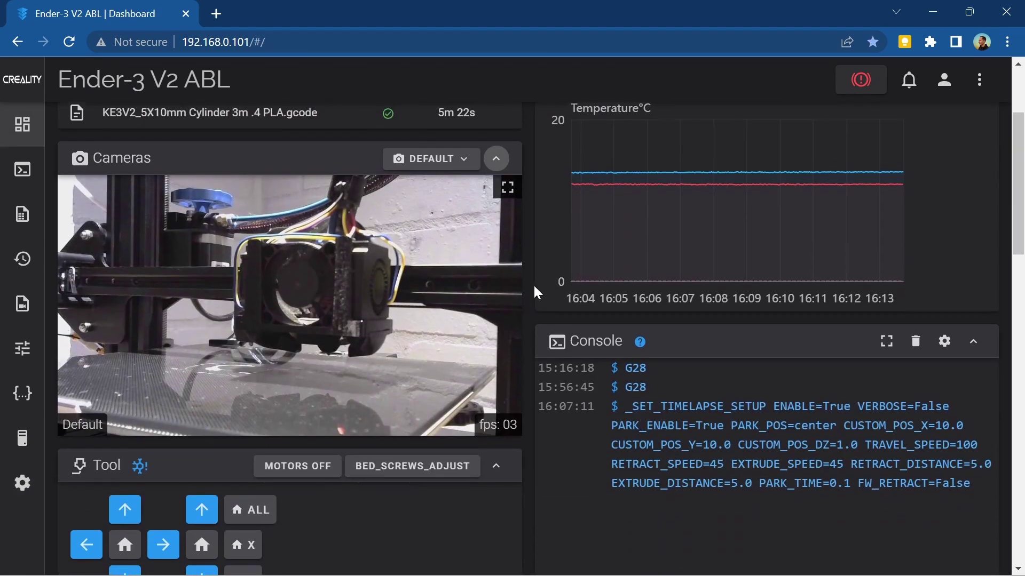